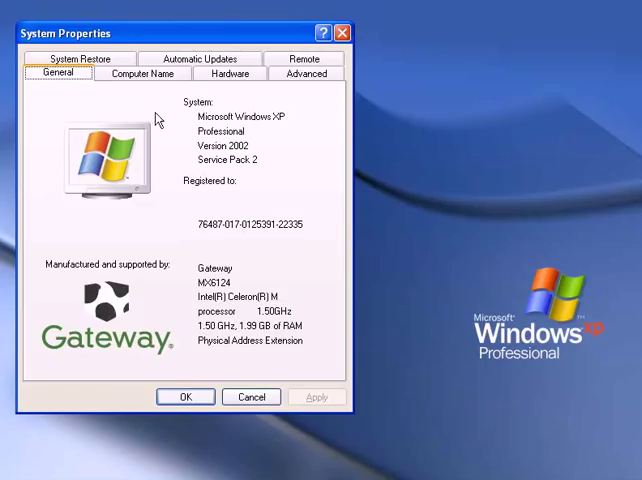
Step: Browse the Hardware, System Restore and Automatic Updates pages, then return to General
{"action": "left_click", "coordinate": [218, 77]}
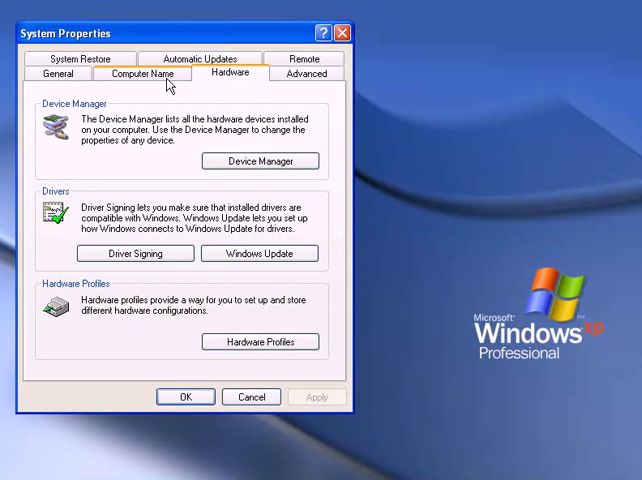
{"action": "left_click", "coordinate": [82, 60]}
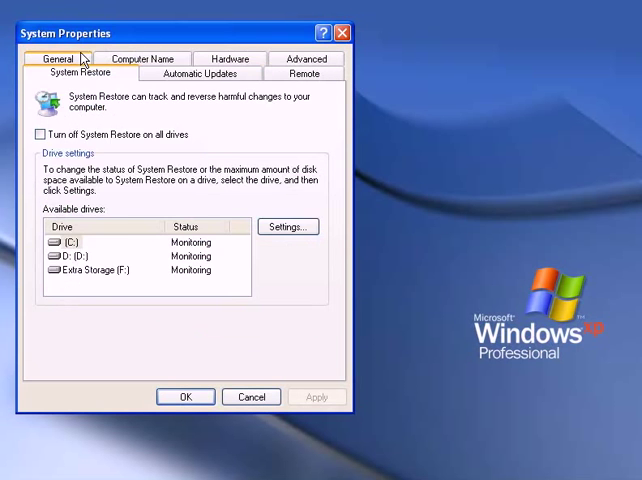
{"action": "left_click", "coordinate": [215, 76]}
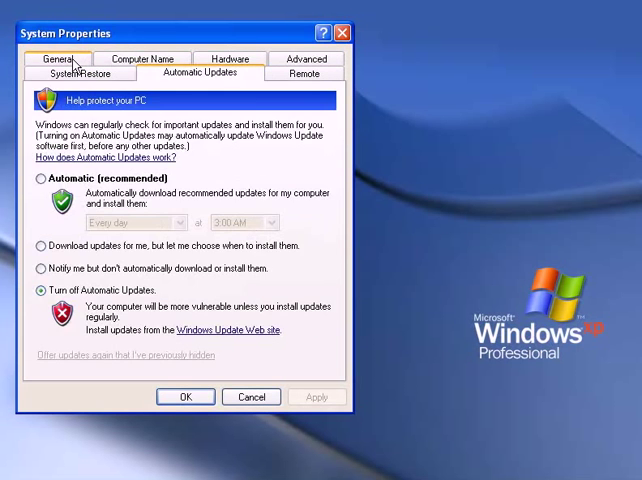
{"action": "left_click", "coordinate": [74, 61]}
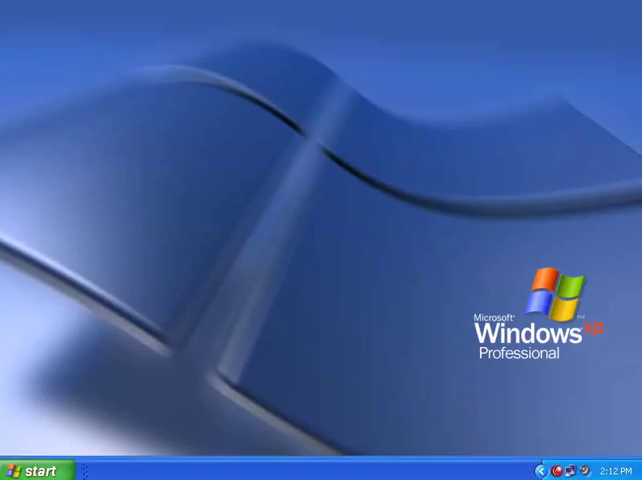
Step: Leave System Properties and reach the Control Panel from the Start menu
{"action": "left_click", "coordinate": [45, 474]}
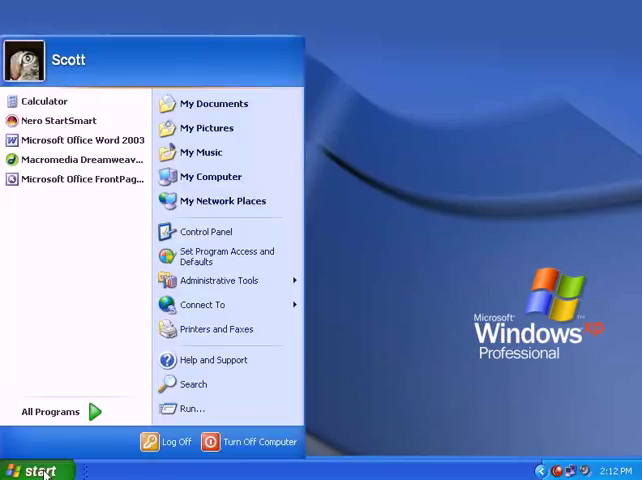
{"action": "left_click", "coordinate": [226, 236]}
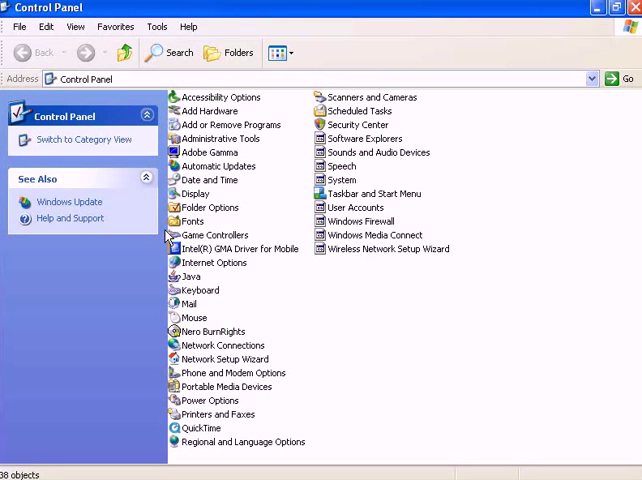
Step: Switch Control Panel to Category View and back to Classic View
{"action": "left_click", "coordinate": [88, 143]}
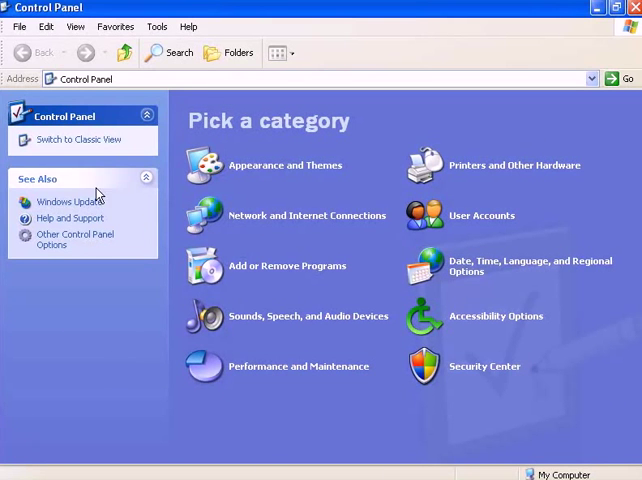
{"action": "left_click", "coordinate": [99, 141]}
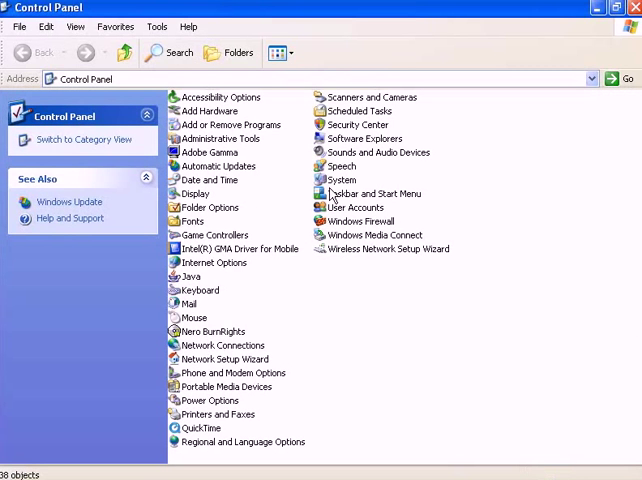
Step: Reopen System Properties from the System item, then cancel it without changes
{"action": "left_click", "coordinate": [335, 182]}
{"action": "double_click", "coordinate": [335, 182]}
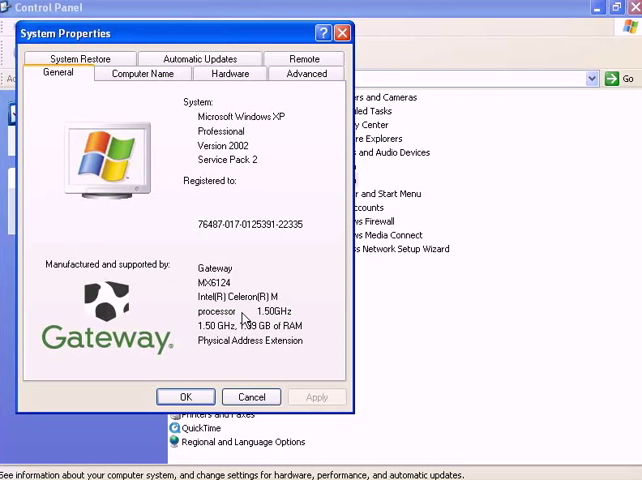
{"action": "left_click", "coordinate": [251, 397]}
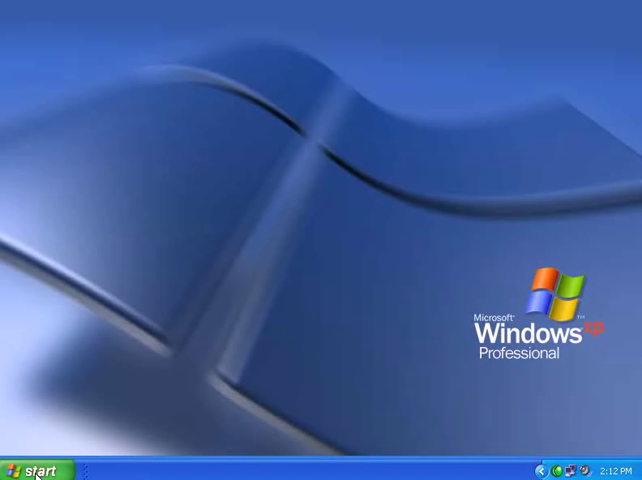
Step: Launch System Information from All Programs > Accessories > System Tools
{"action": "left_click", "coordinate": [37, 472]}
{"action": "mouse_move", "coordinate": [55, 411]}
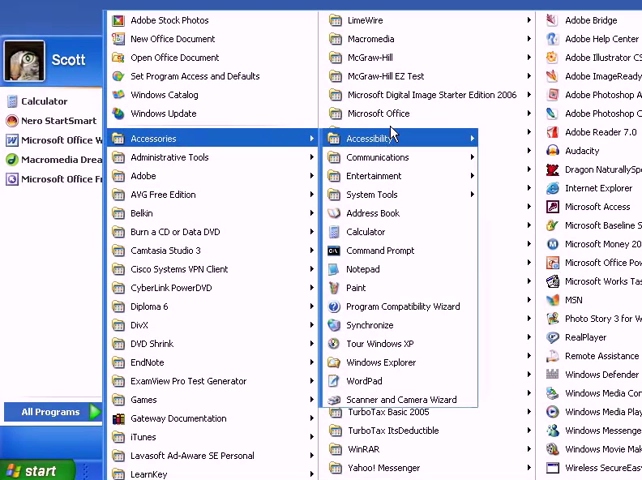
{"action": "mouse_move", "coordinate": [153, 138]}
{"action": "mouse_move", "coordinate": [400, 194]}
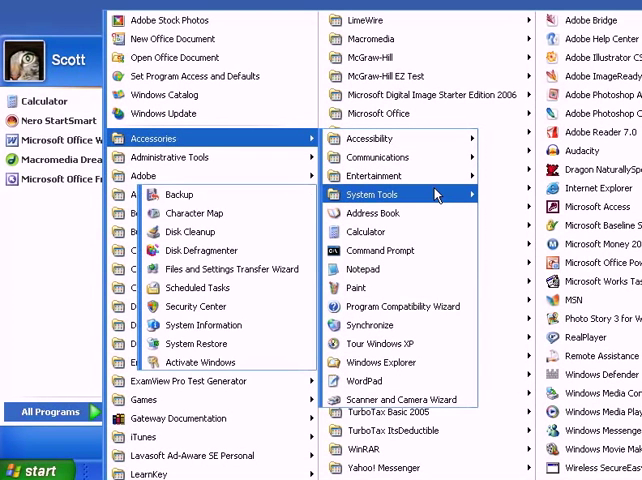
{"action": "left_click", "coordinate": [213, 327]}
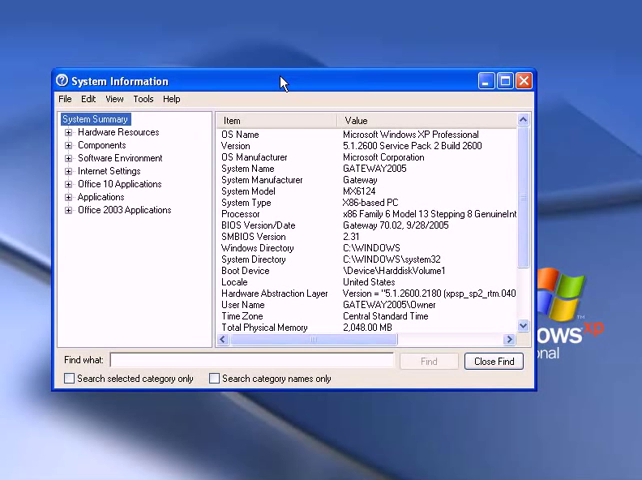
Step: Maximize System Information and highlight the Total Physical Memory row (2,048.00 MB)
{"action": "left_click", "coordinate": [504, 84]}
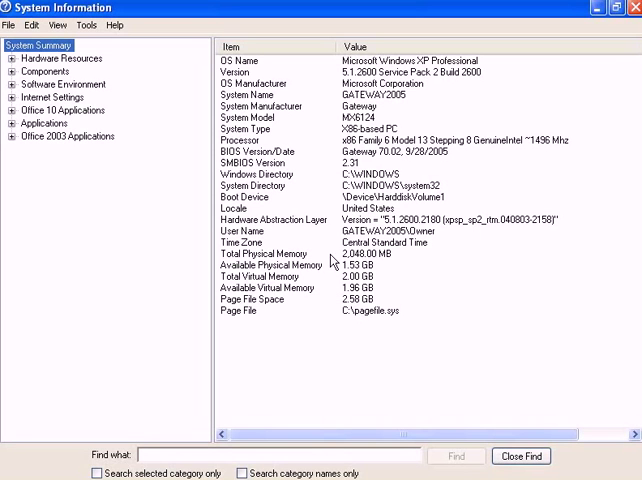
{"action": "left_click", "coordinate": [358, 257]}
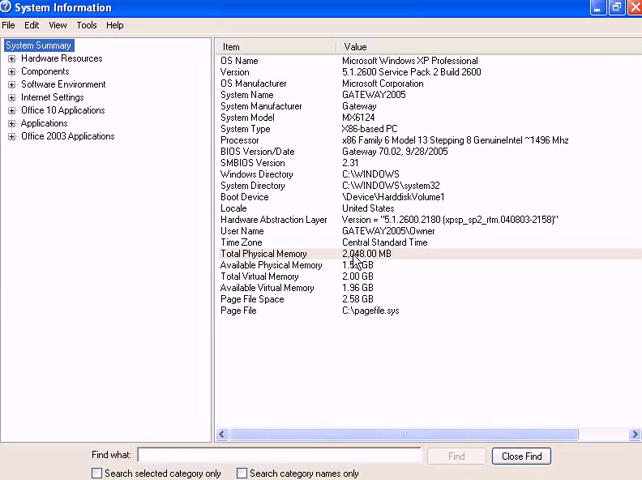